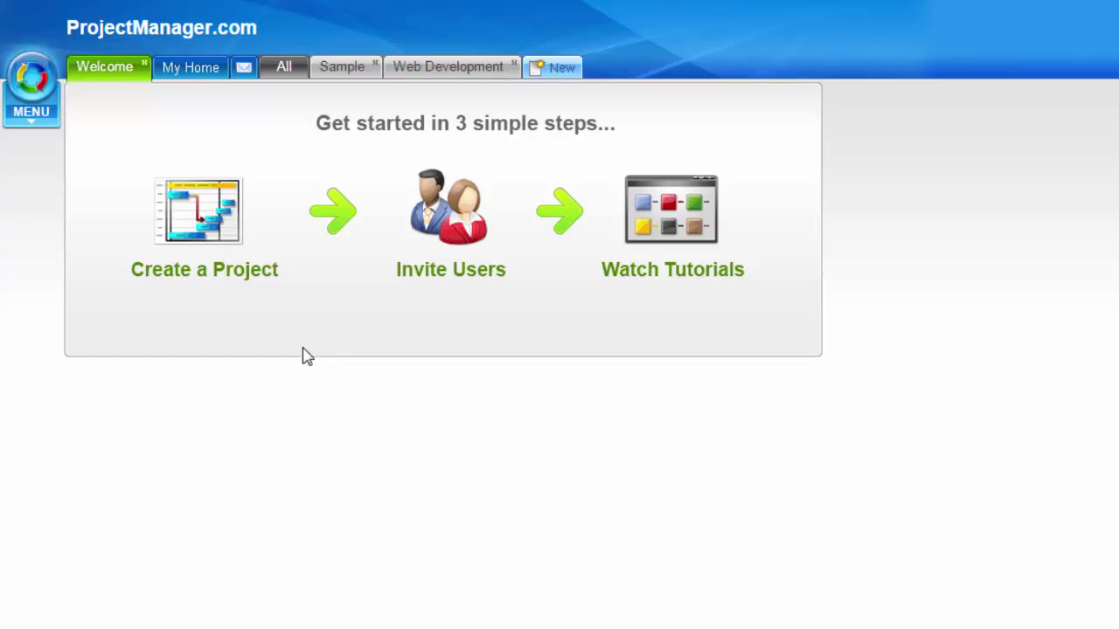
- Open the Web Development project's task setup and choose to import a task list
left_click(460, 74)
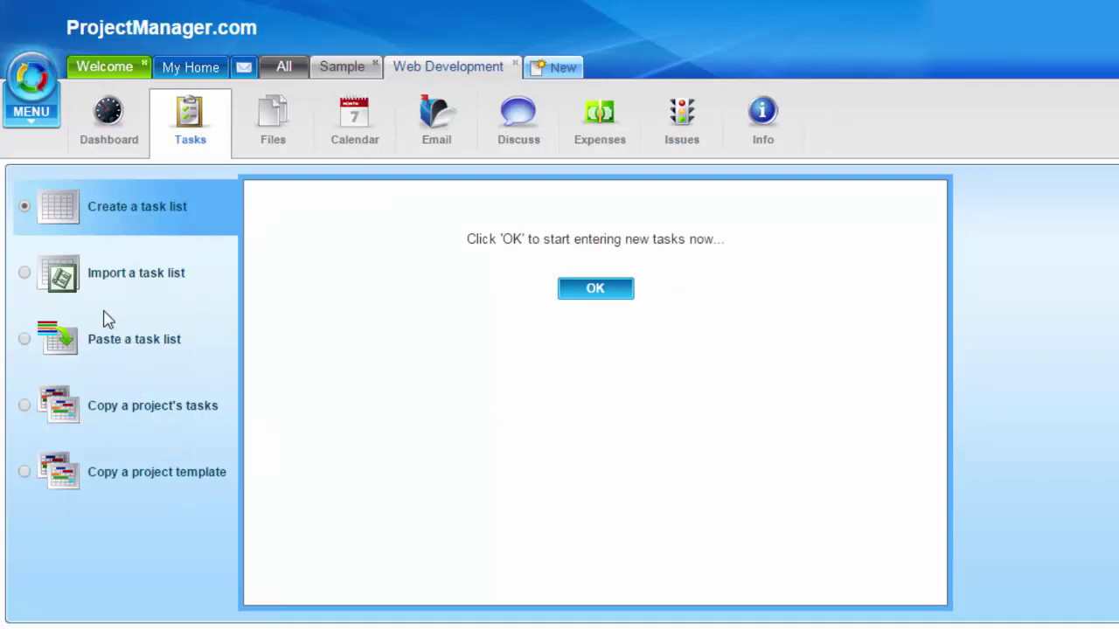
left_click(25, 279)
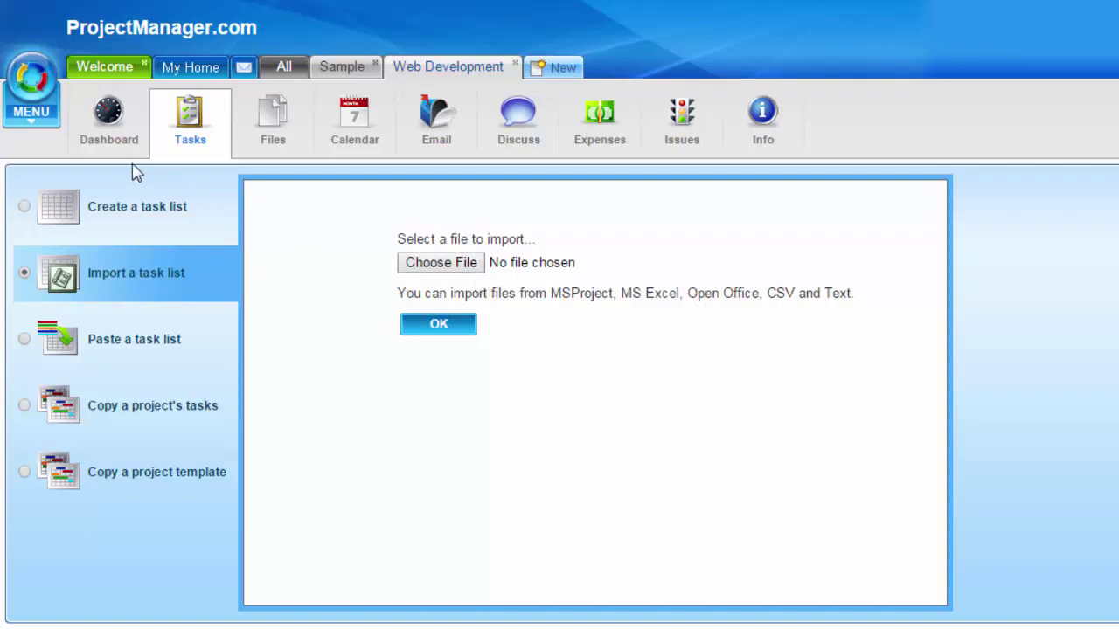
- Examine the MS Project import options for an existing project, including appending or replacing its data, and close the dialog without importing
left_click(35, 126)
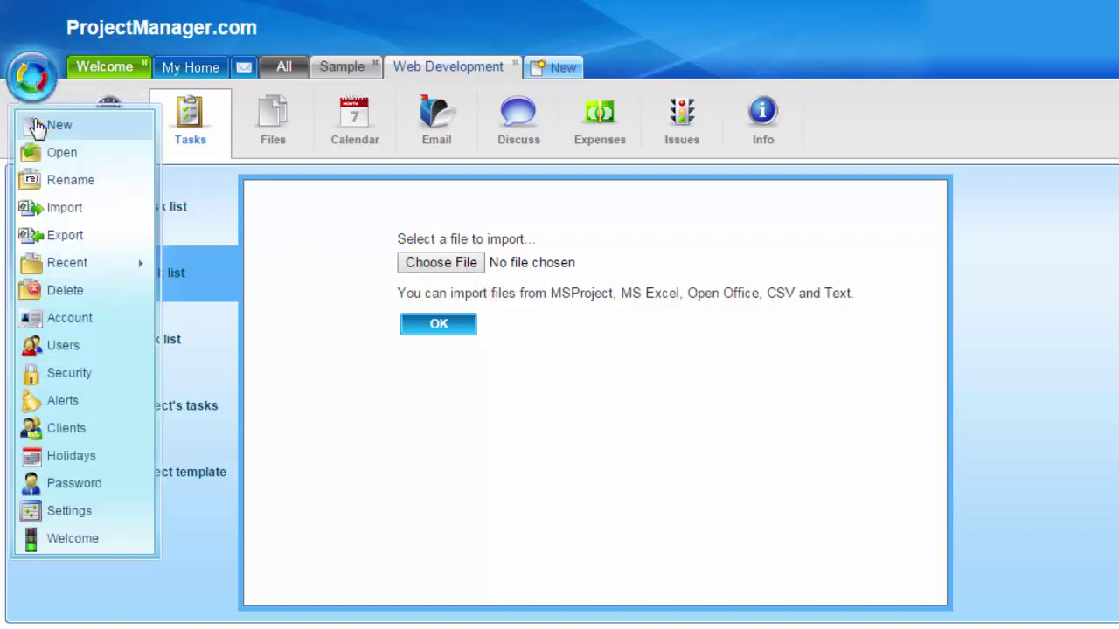
left_click(114, 216)
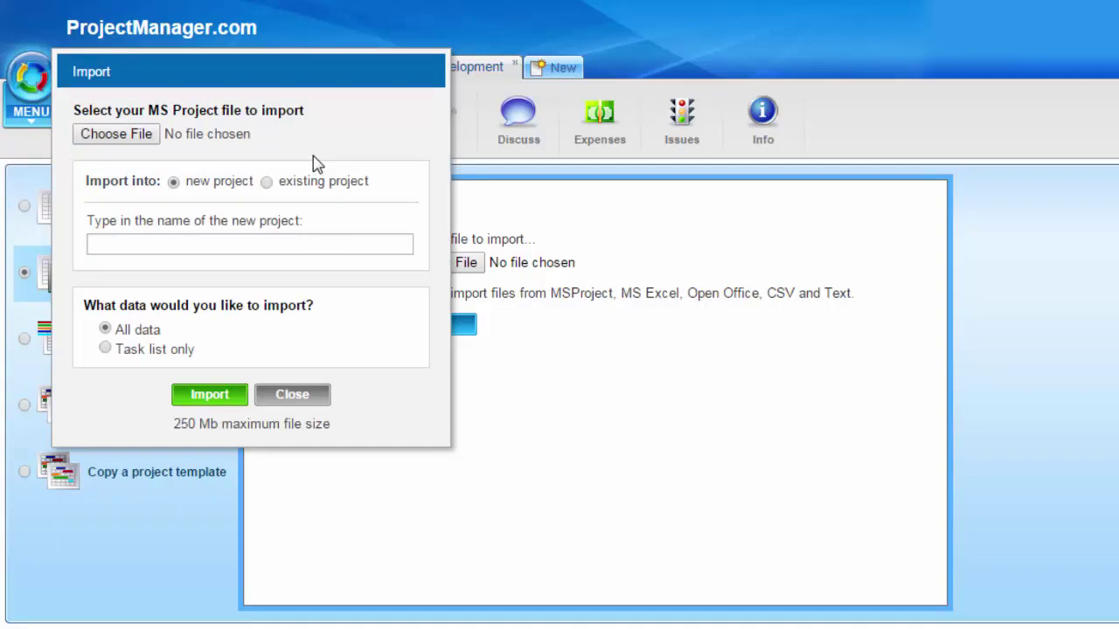
left_click(149, 134)
left_click(266, 182)
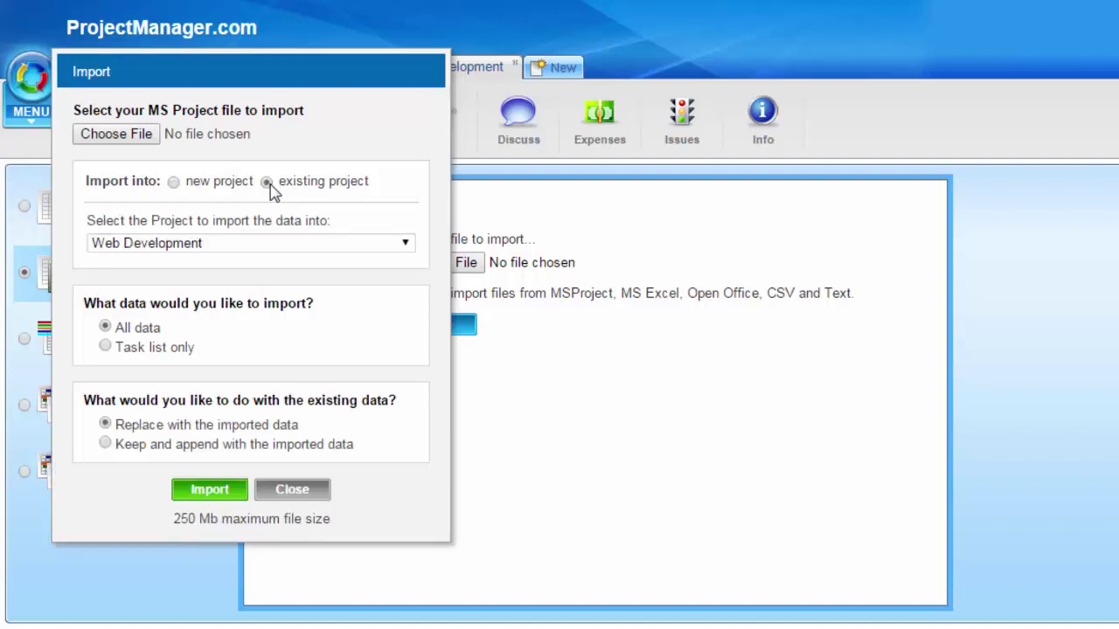
left_click(105, 445)
left_click(105, 425)
left_click(306, 495)
- Examine the project and data choices in the Web Development project's export settings, and close them without exporting
left_click(26, 125)
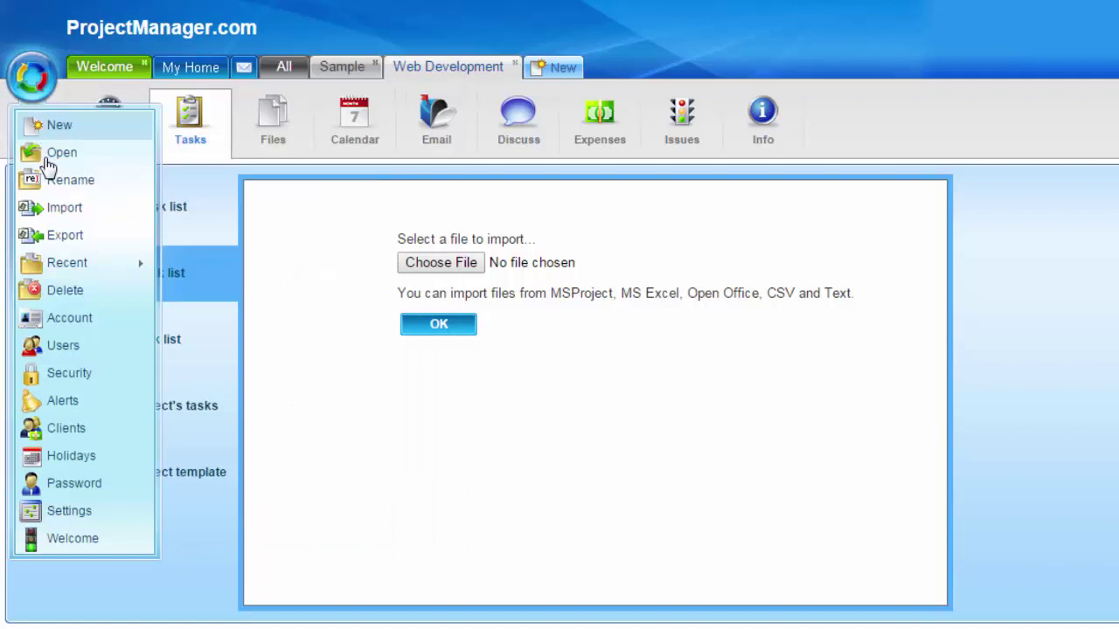
left_click(98, 238)
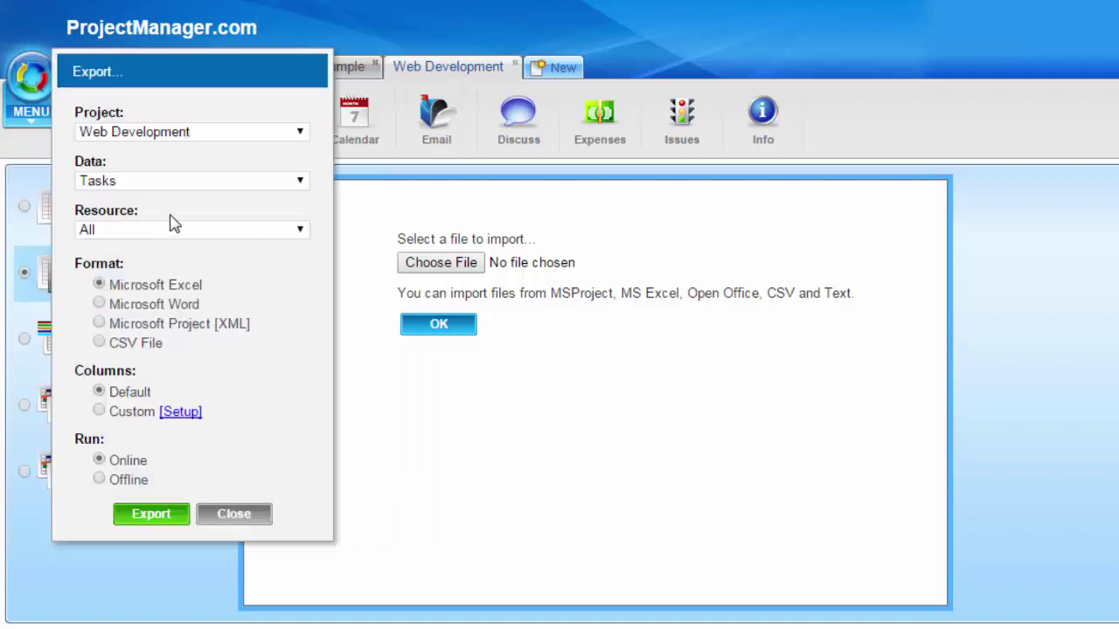
left_click(300, 137)
left_click(314, 154)
left_click(302, 182)
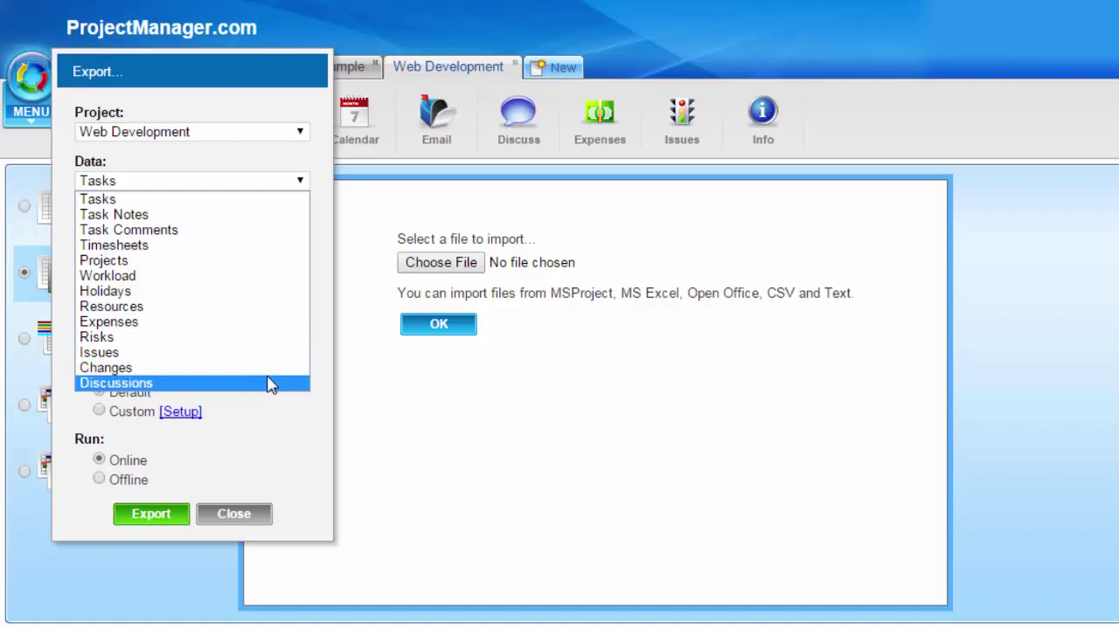
left_click(298, 430)
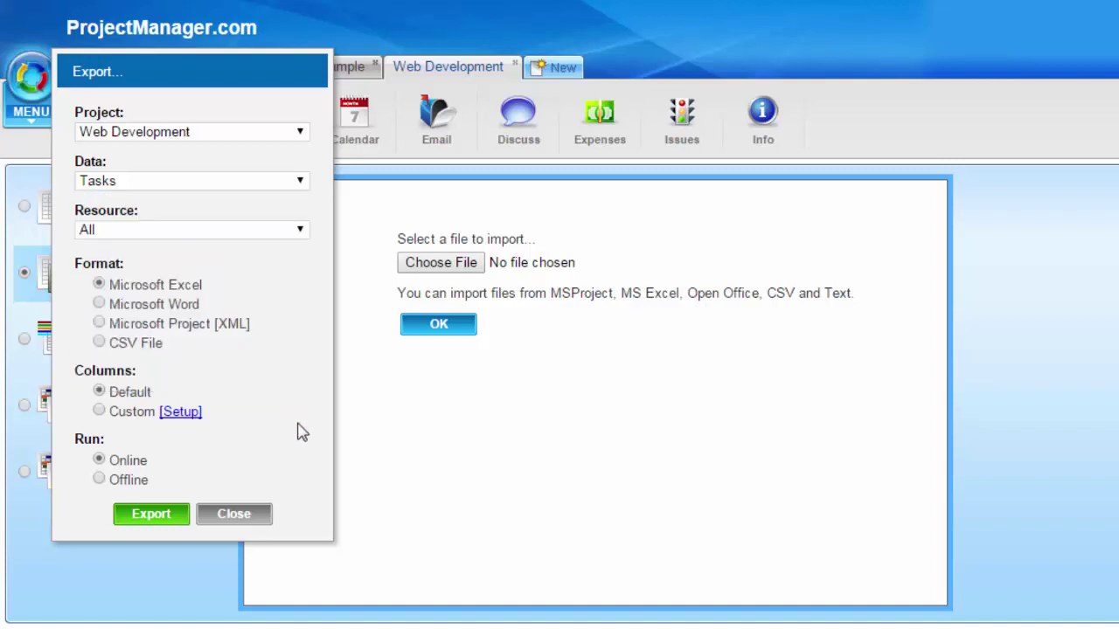
left_click(217, 515)
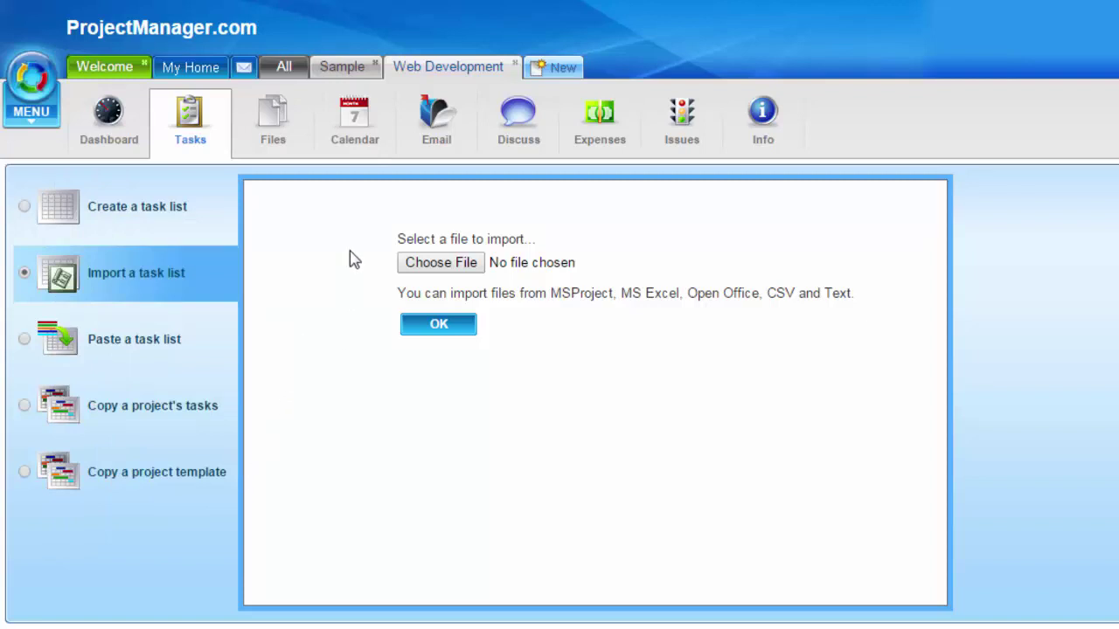
- Look at the Sample project's task list and discussions to find their export options
left_click(360, 78)
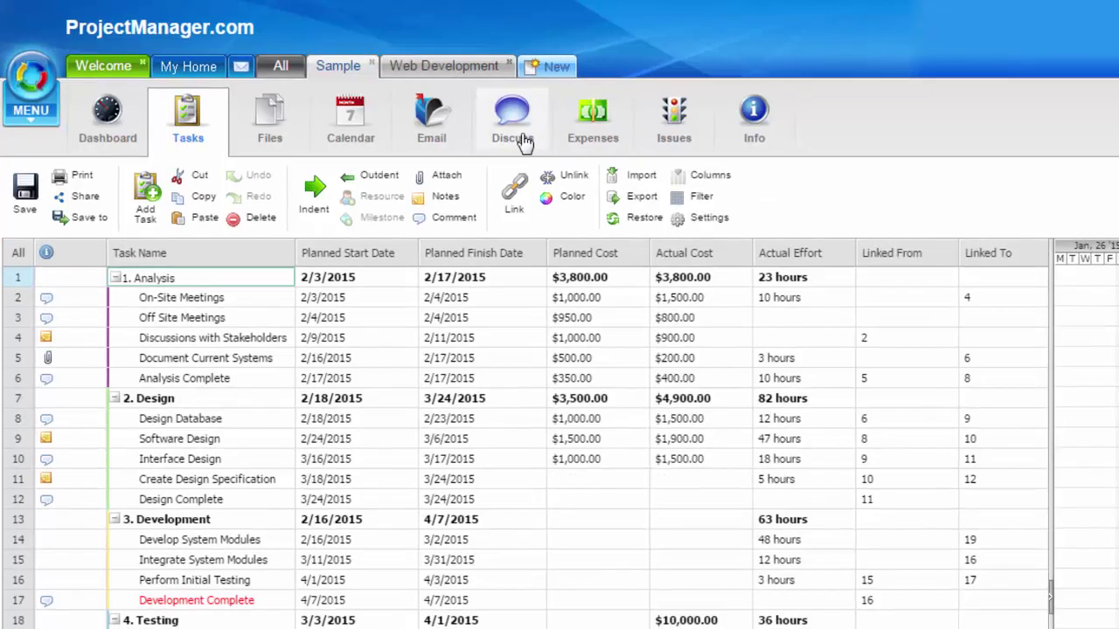
left_click(524, 131)
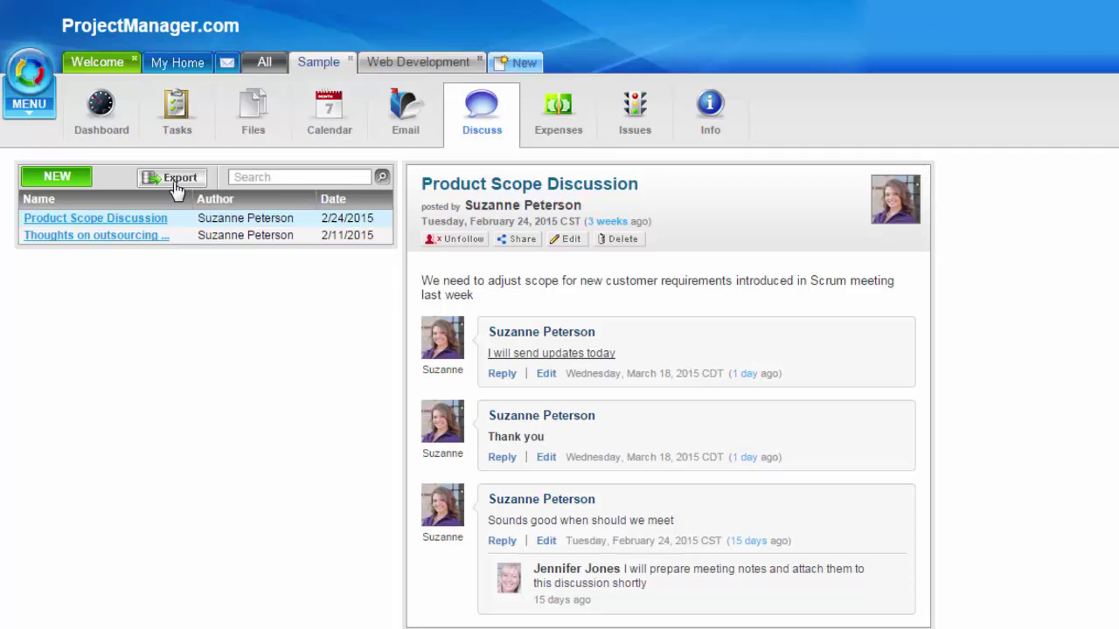
- Browse the all-projects reports from Expenses up to Project Status, ending on Tasks, to compare their export formats
left_click(264, 63)
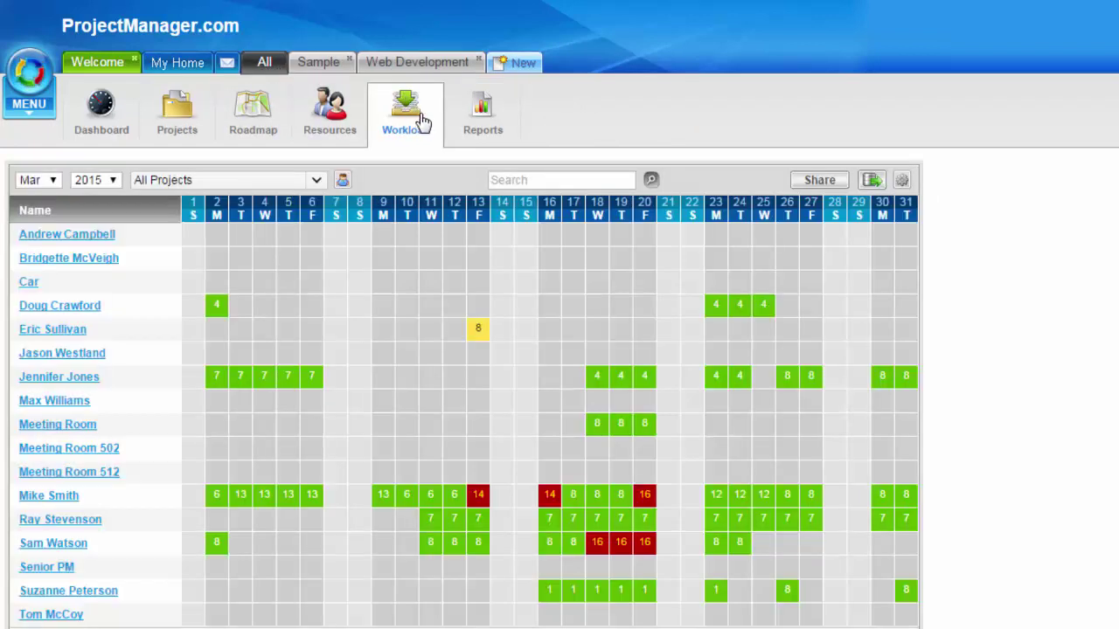
left_click(481, 133)
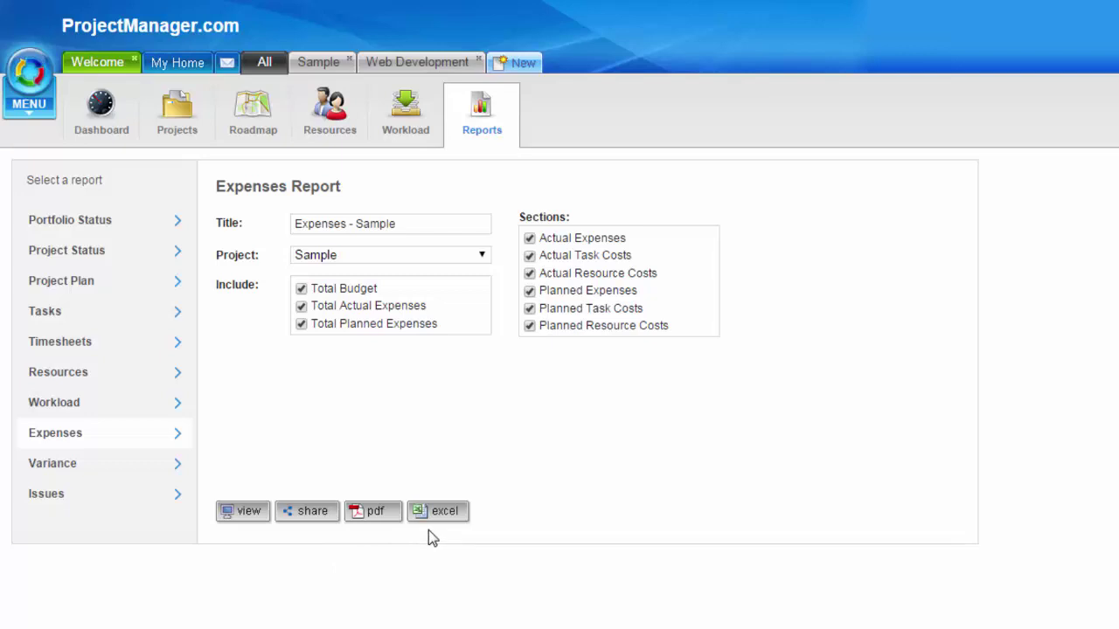
left_click(175, 411)
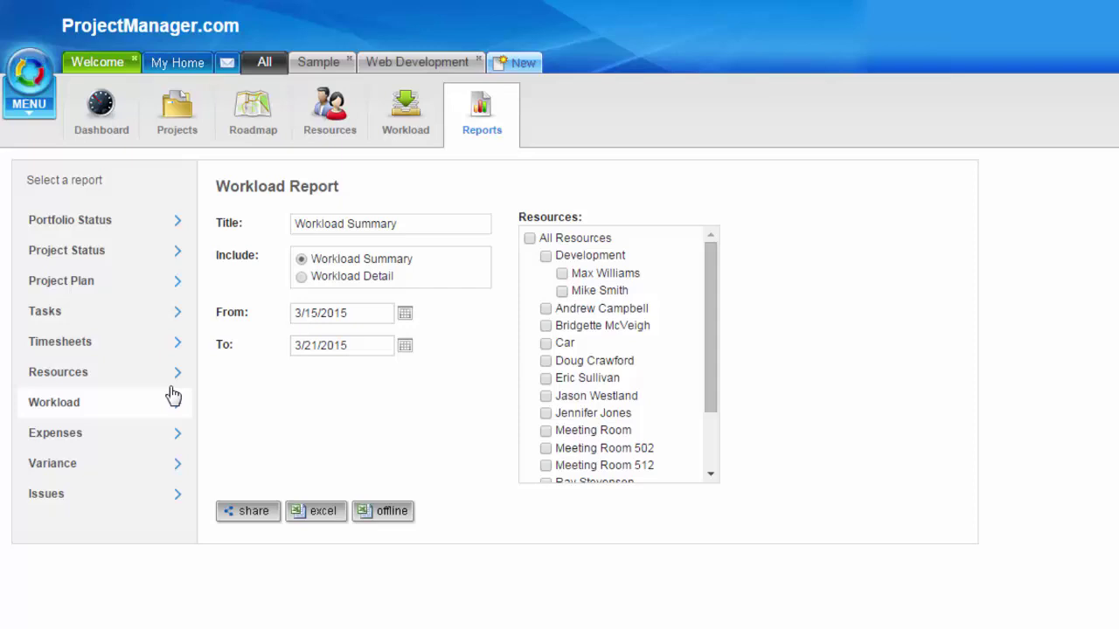
left_click(171, 381)
left_click(169, 350)
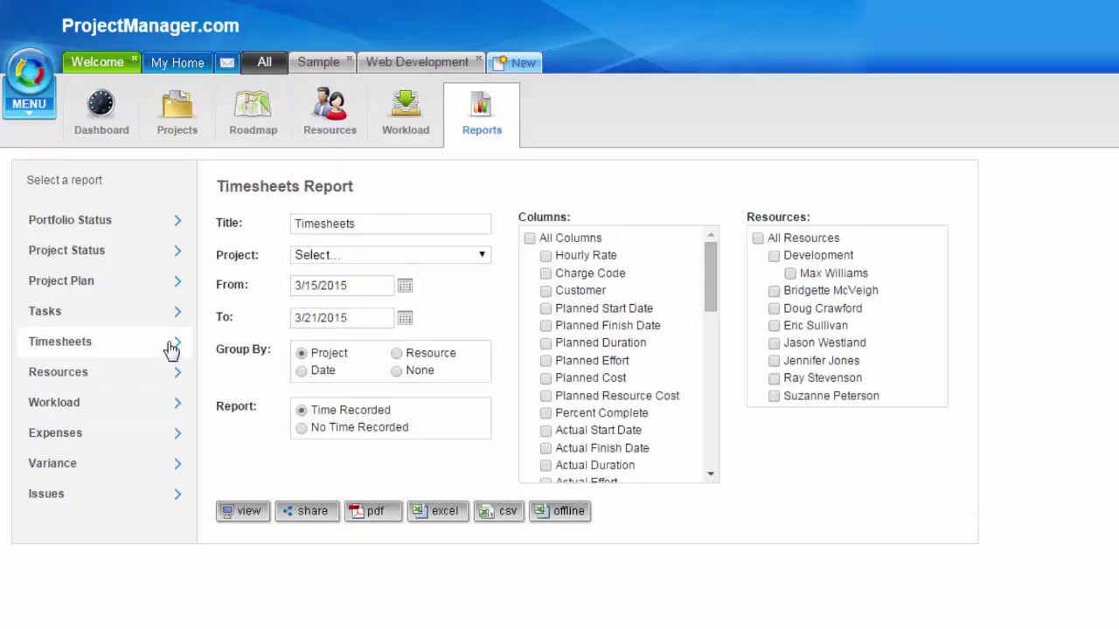
left_click(165, 317)
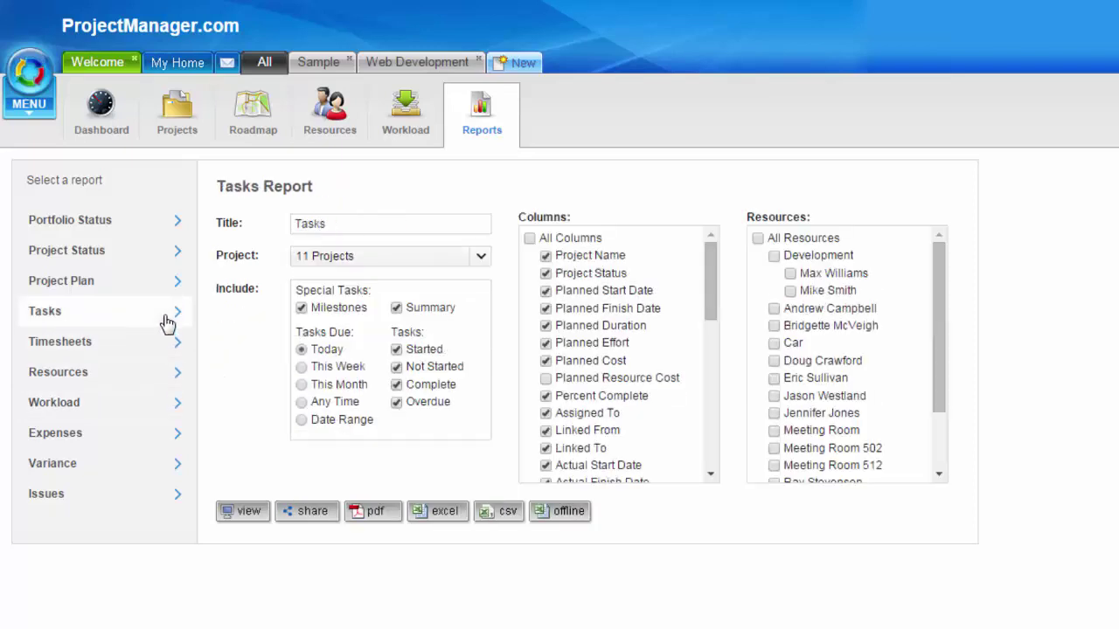
left_click(159, 293)
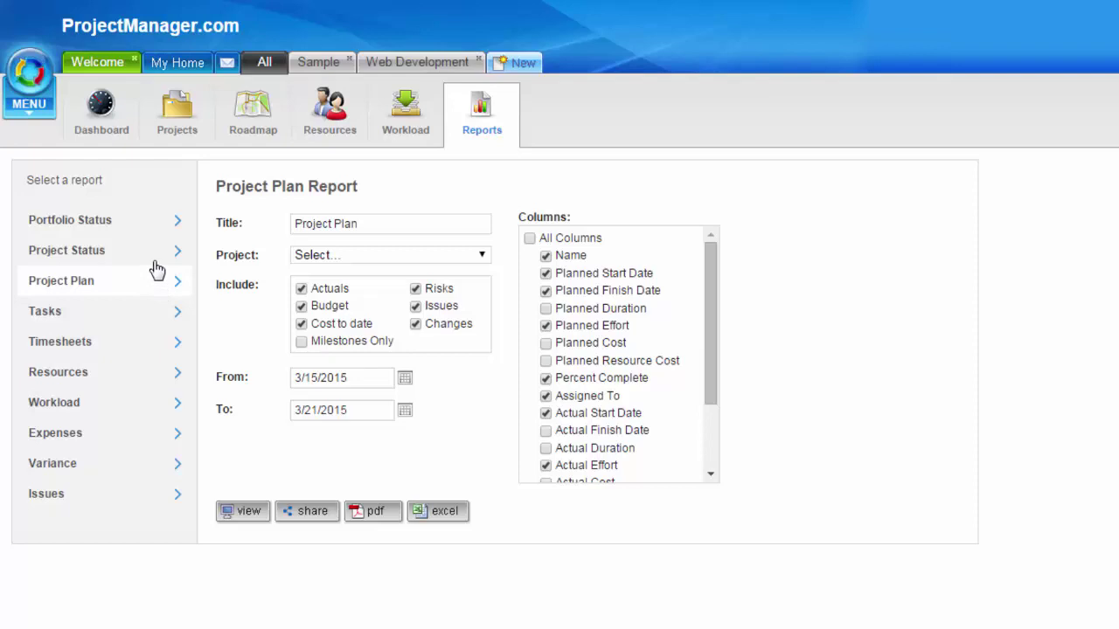
left_click(156, 258)
left_click(149, 313)
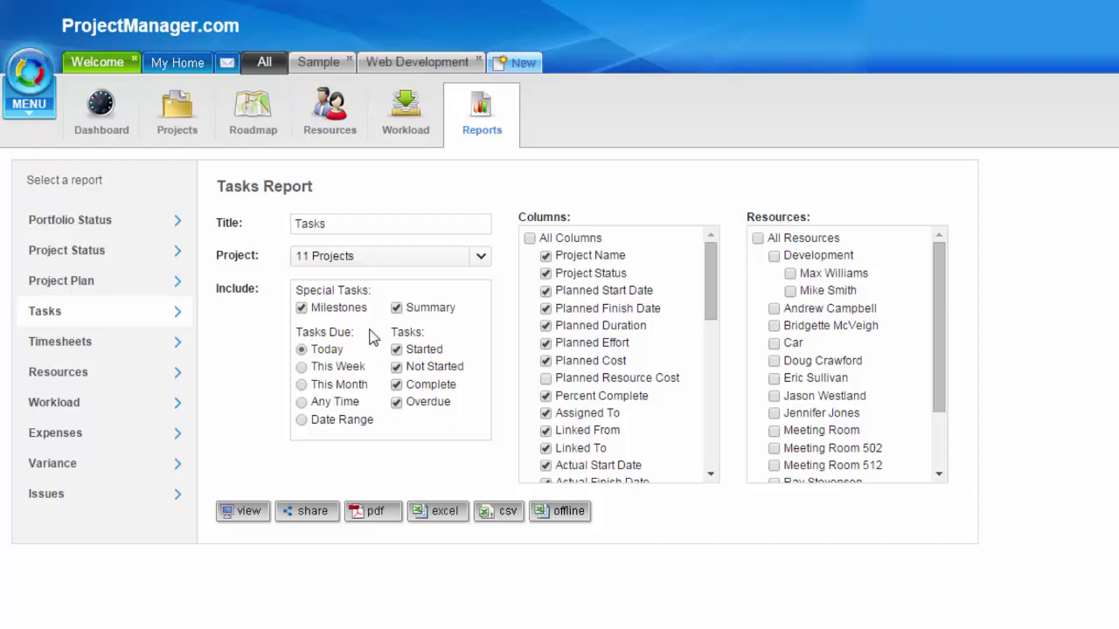
- Open the export settings for the all-projects workload and limit the resource to the first person listed
left_click(393, 135)
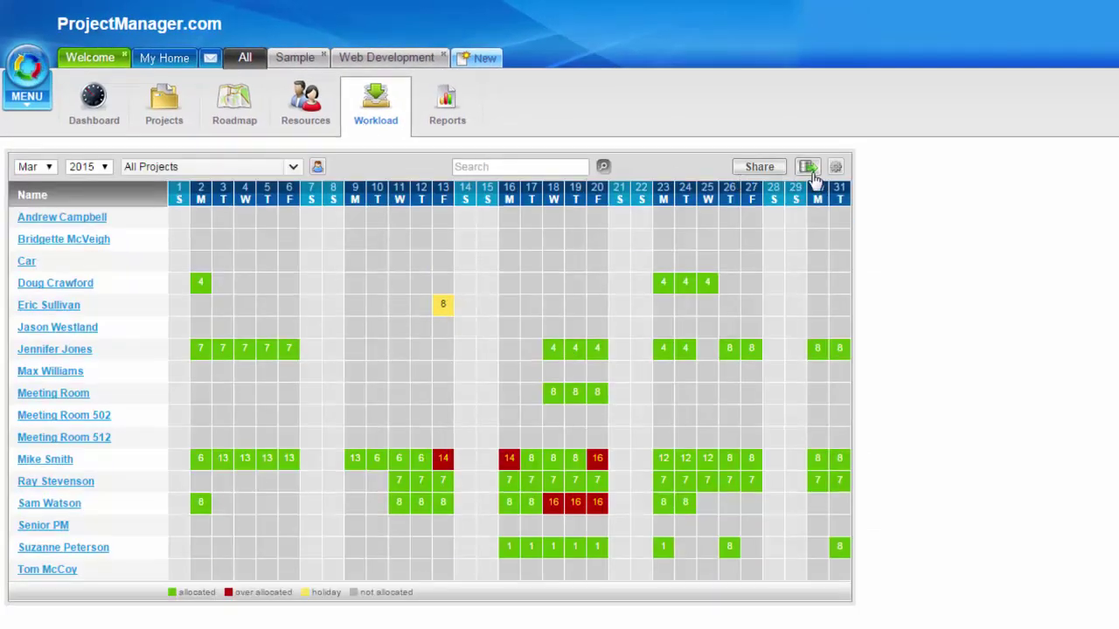
left_click(808, 167)
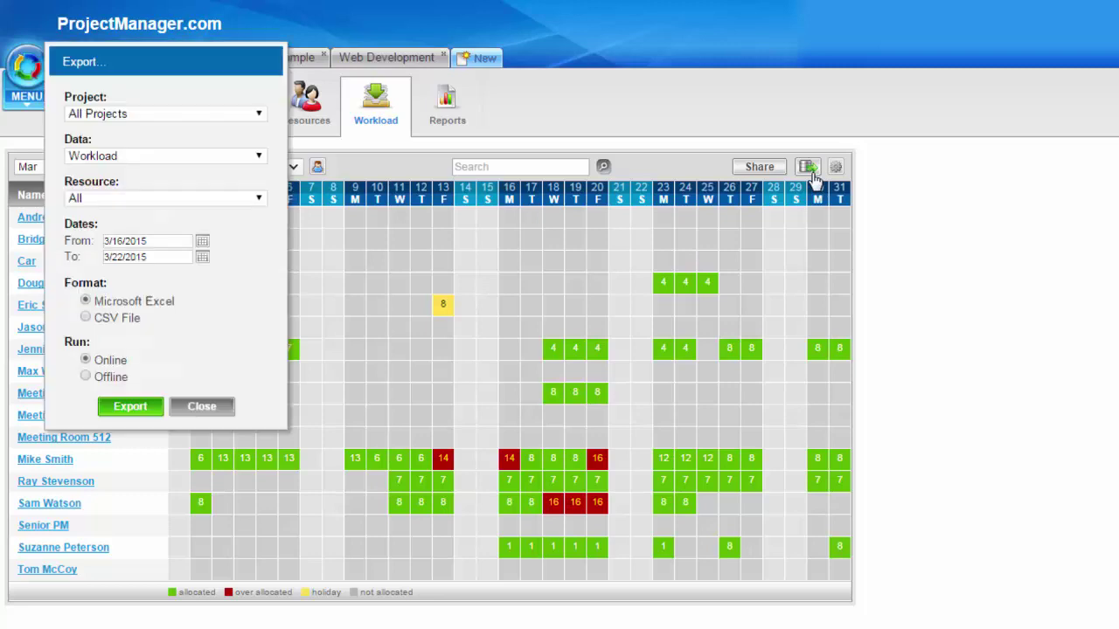
left_click(259, 197)
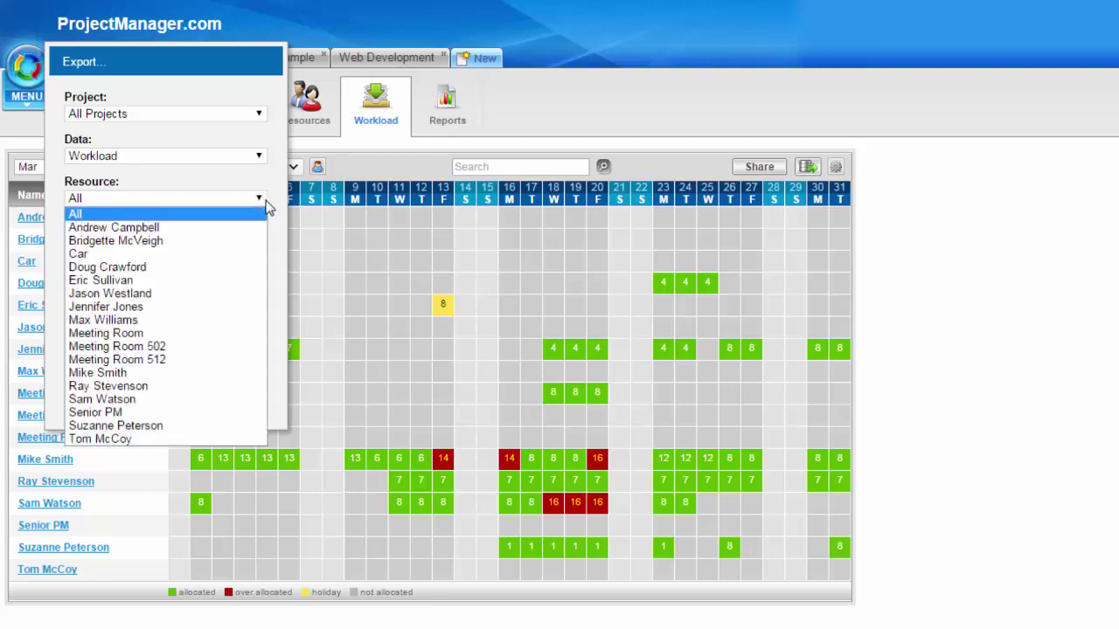
left_click(260, 228)
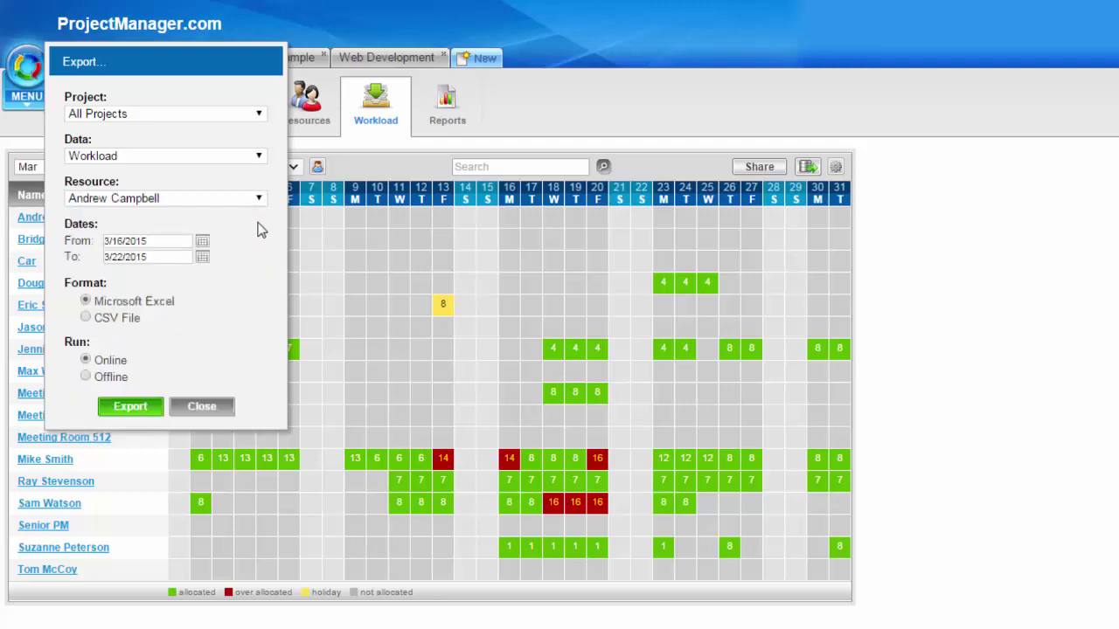
- Check the export data types, reset the resource to All, and leave the workload export for the Welcome page
left_click(260, 157)
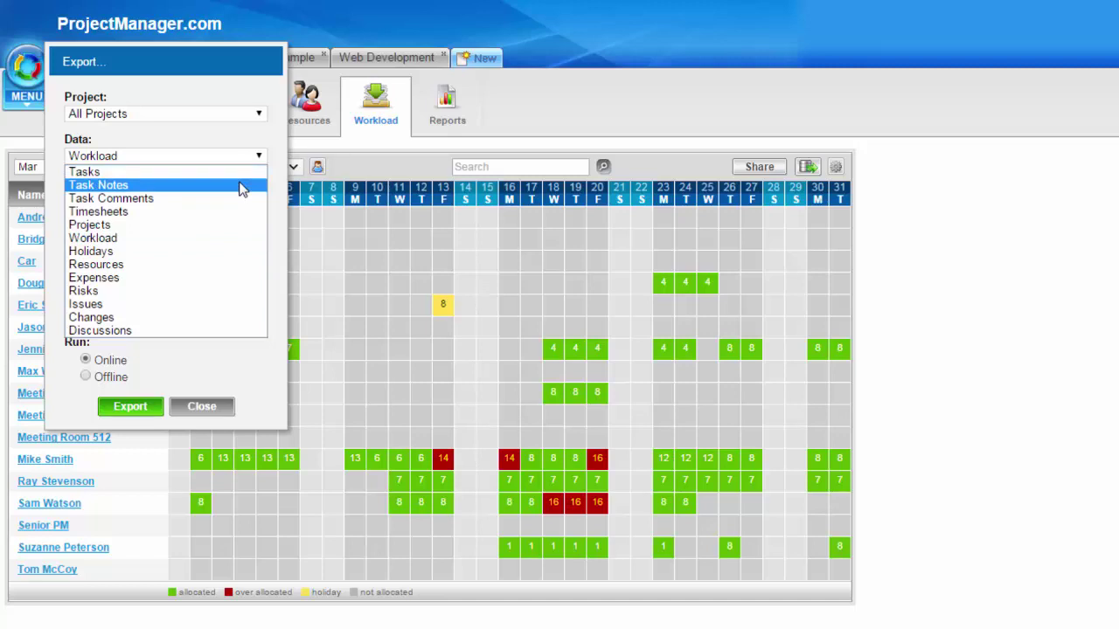
left_click(284, 194)
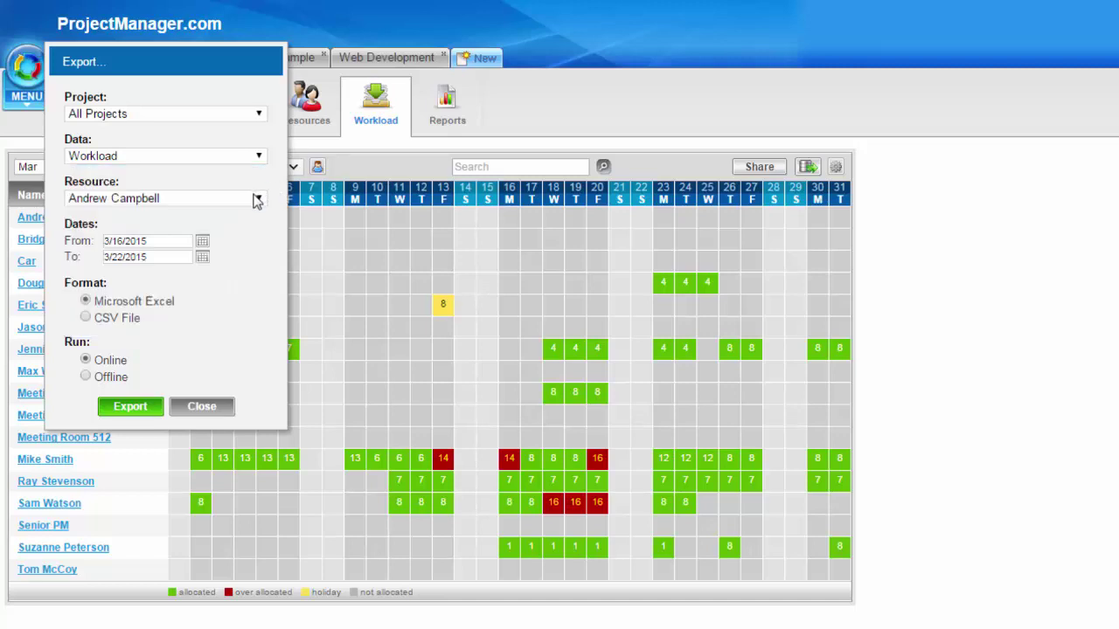
left_click(258, 198)
left_click(254, 210)
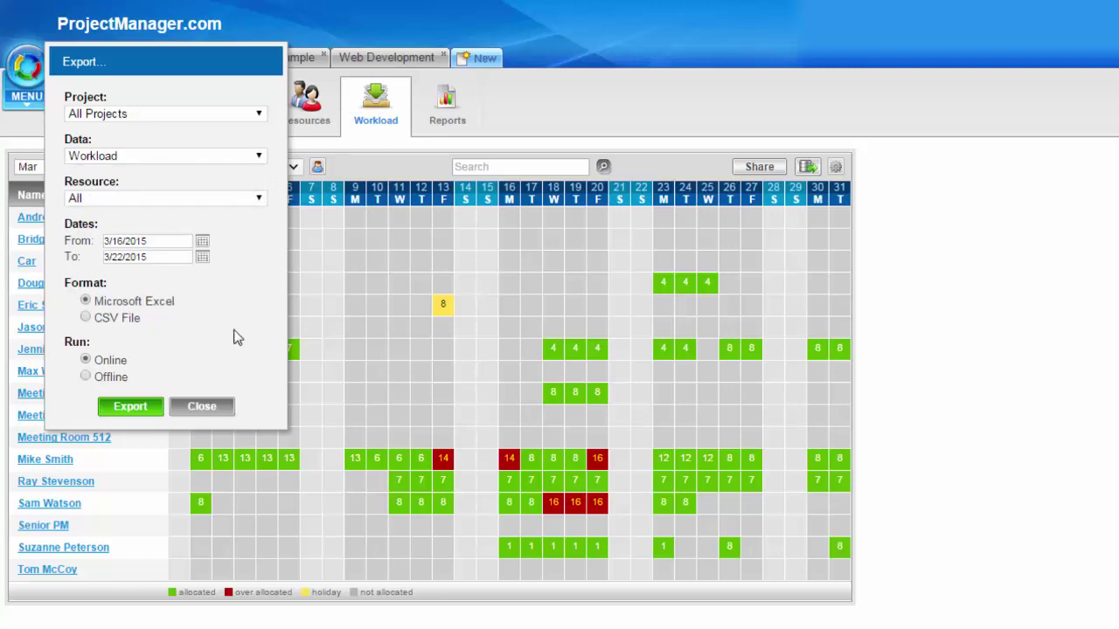
left_click(199, 405)
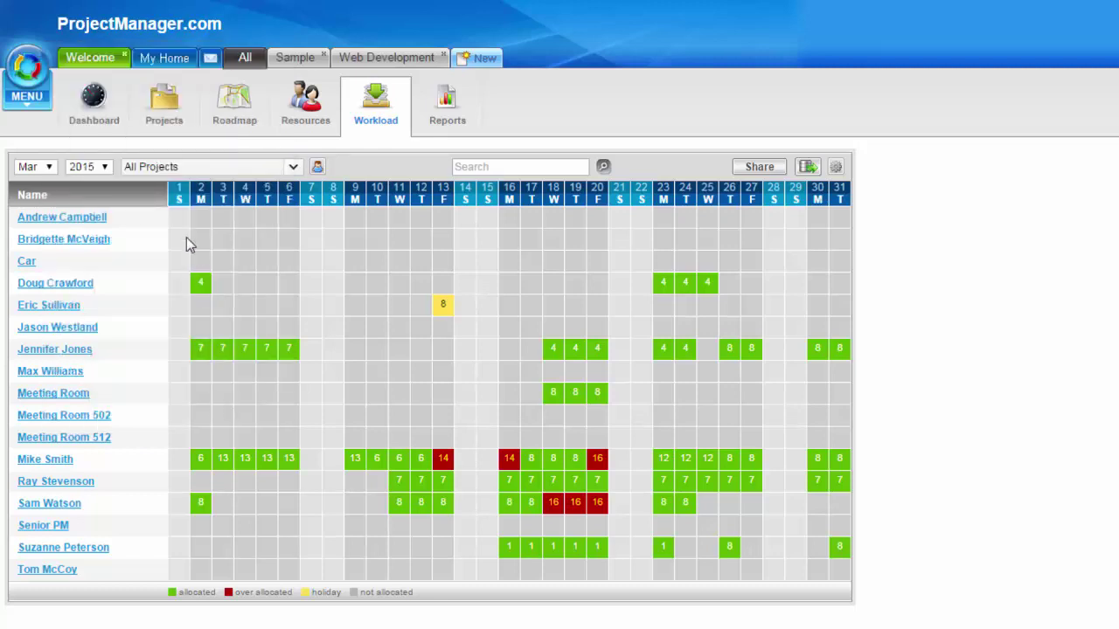
left_click(97, 61)
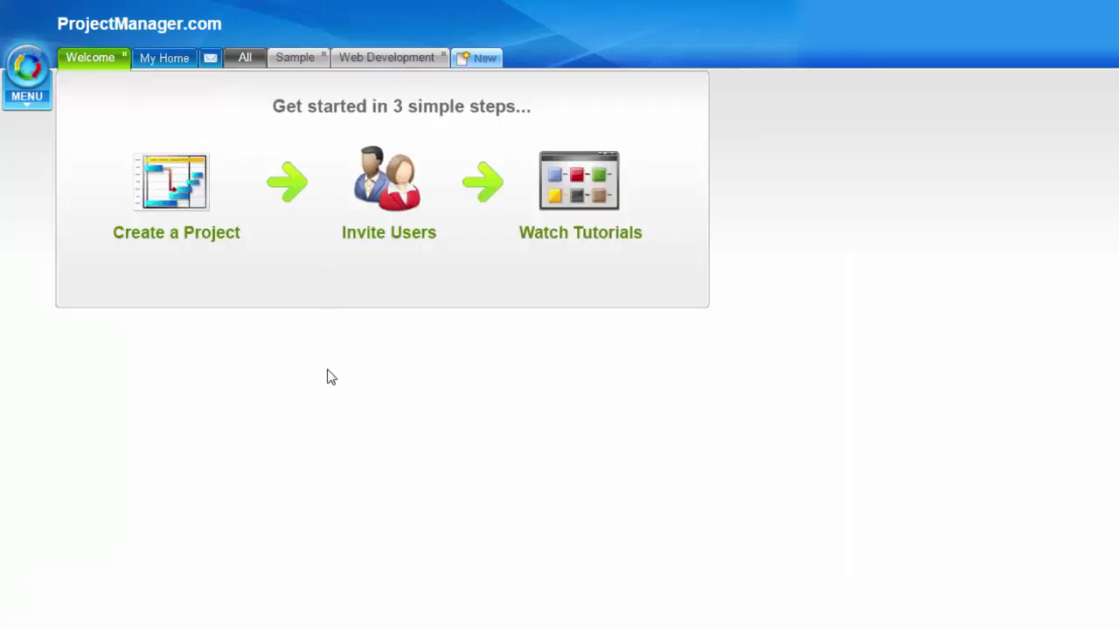